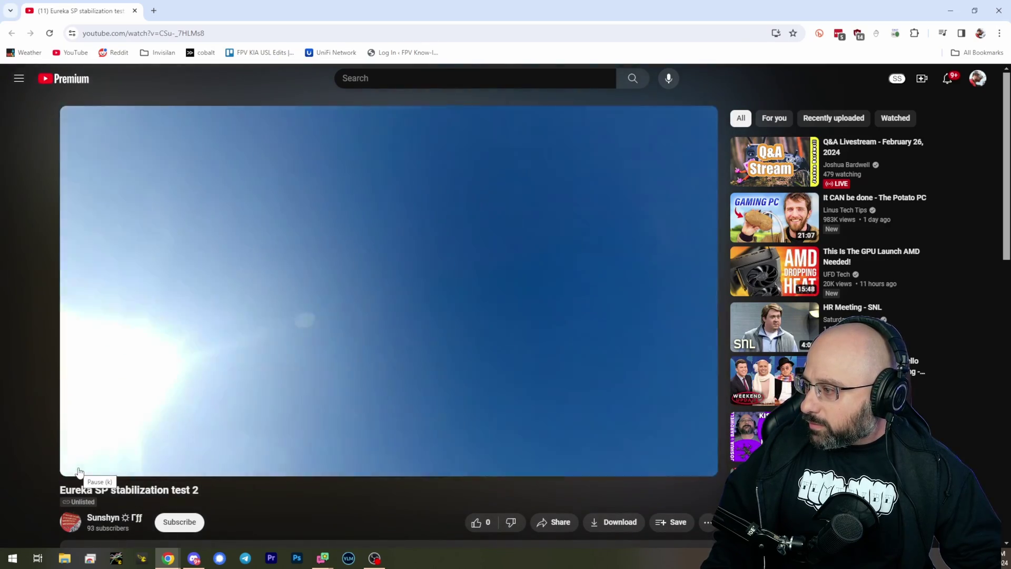
Step: Watch the Eureka SP stabilization test 2 video to its end and replay its opening seconds in full screen
click(79, 469)
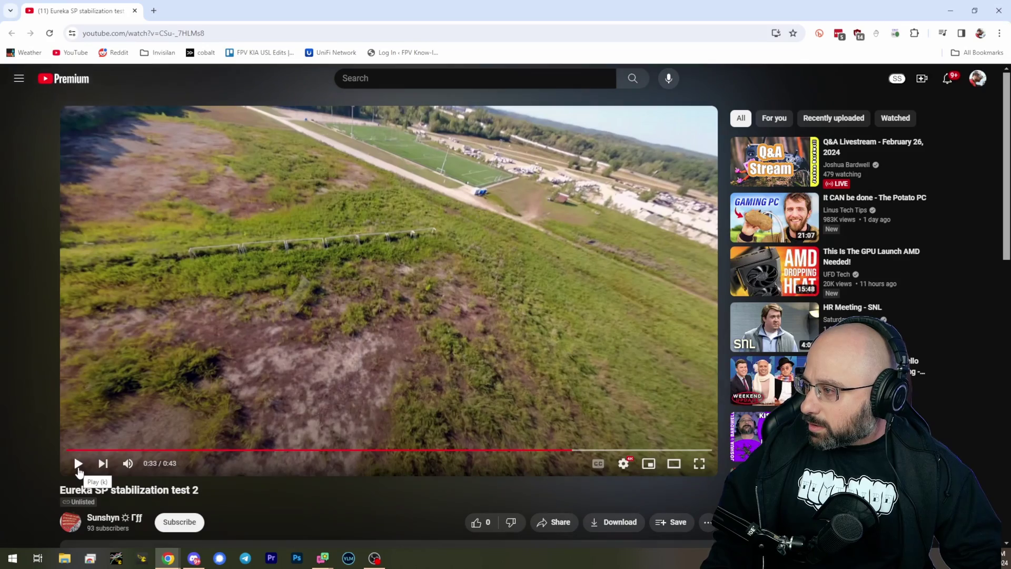
click(79, 469)
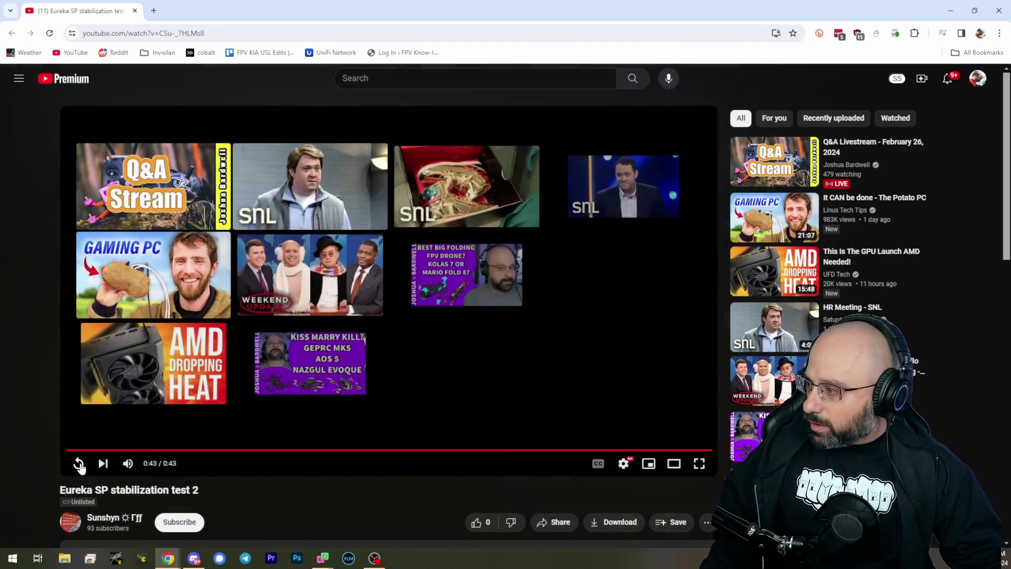
click(79, 463)
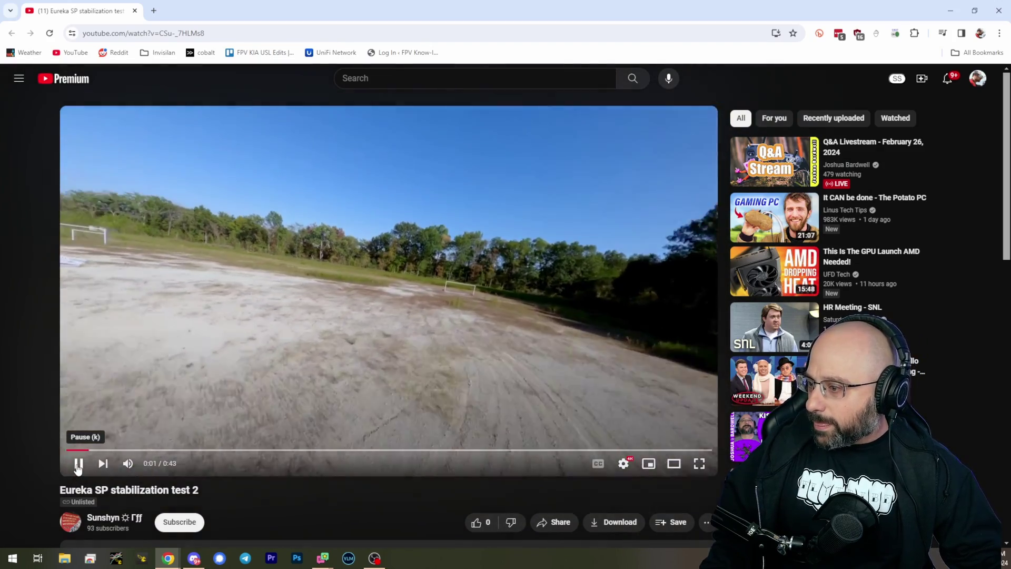
click(78, 467)
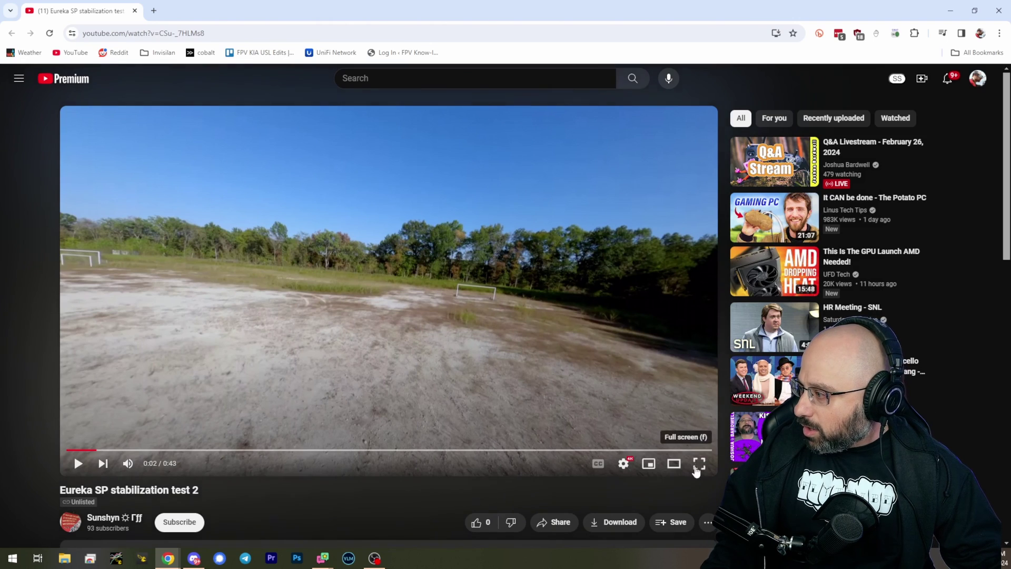
click(700, 464)
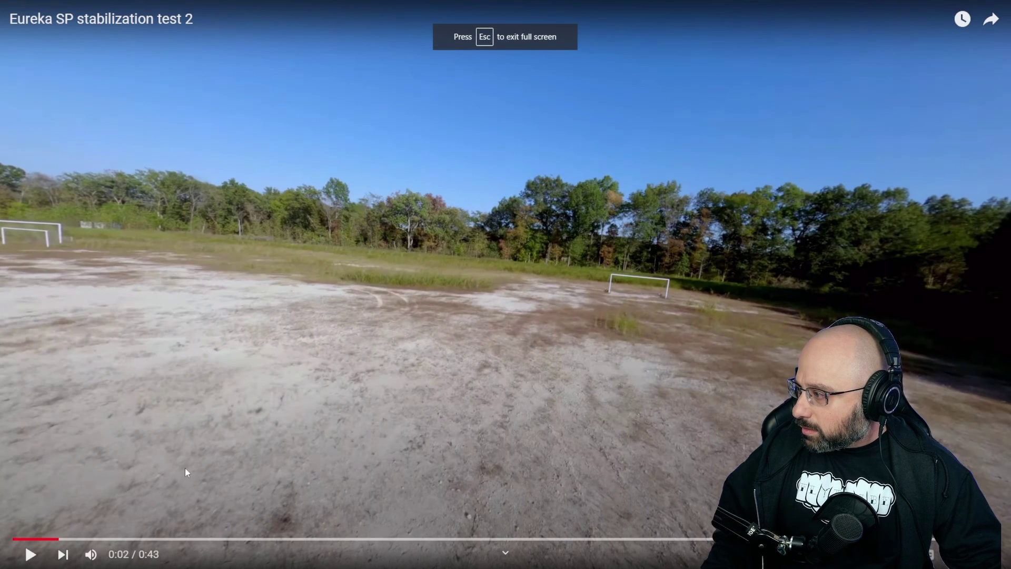
click(25, 559)
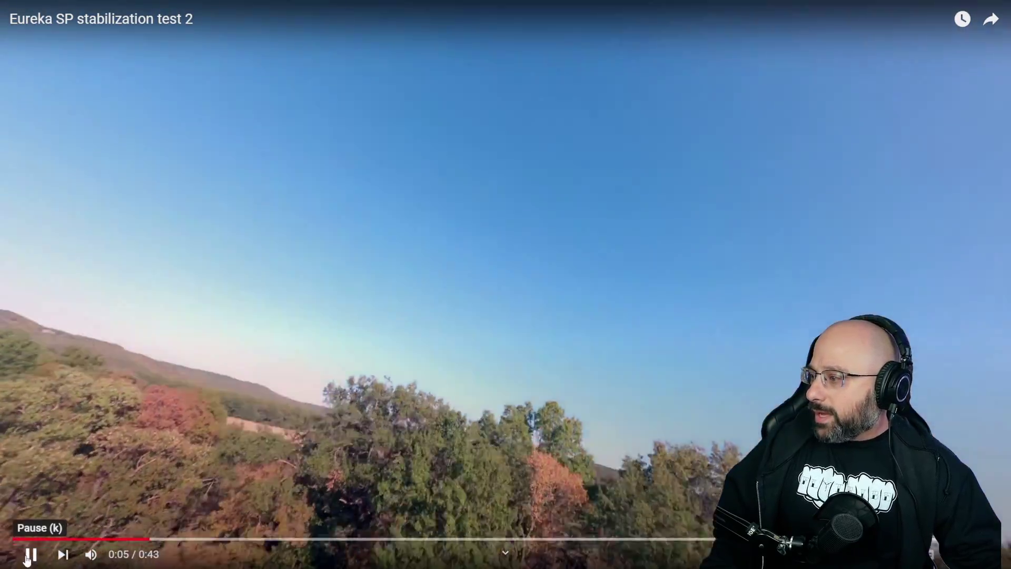
click(26, 558)
click(27, 558)
click(26, 558)
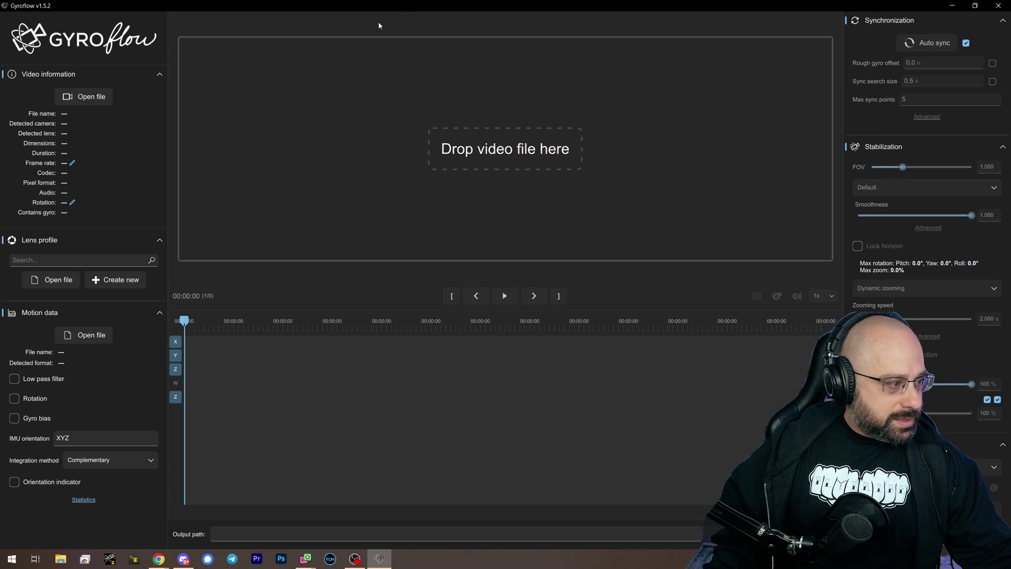
Step: In Gyroflow, start choosing a video file and browse to the 2023-10 folder on the 2023-04_to (H:) drive
click(522, 160)
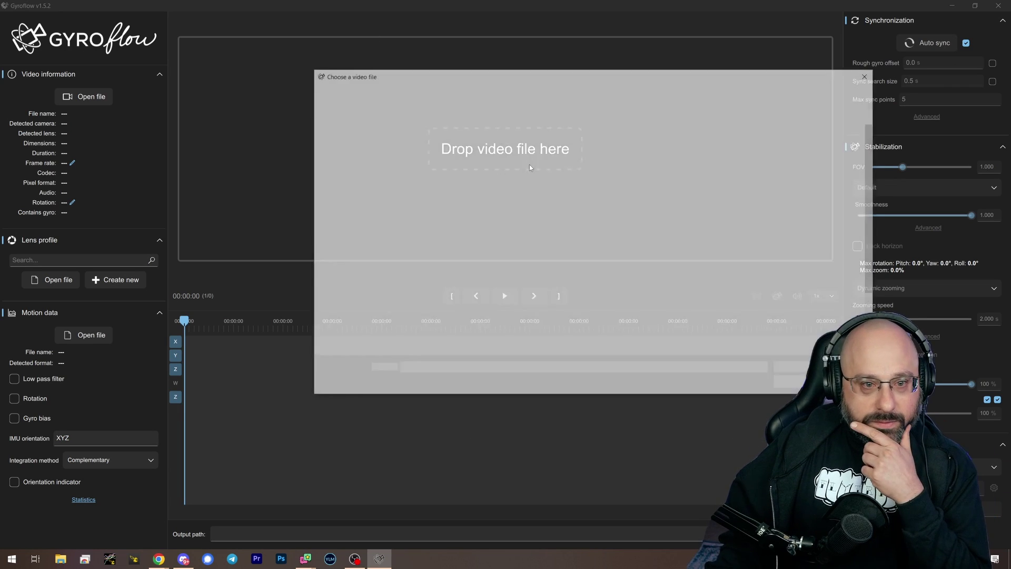
scroll(354, 165, up, 2)
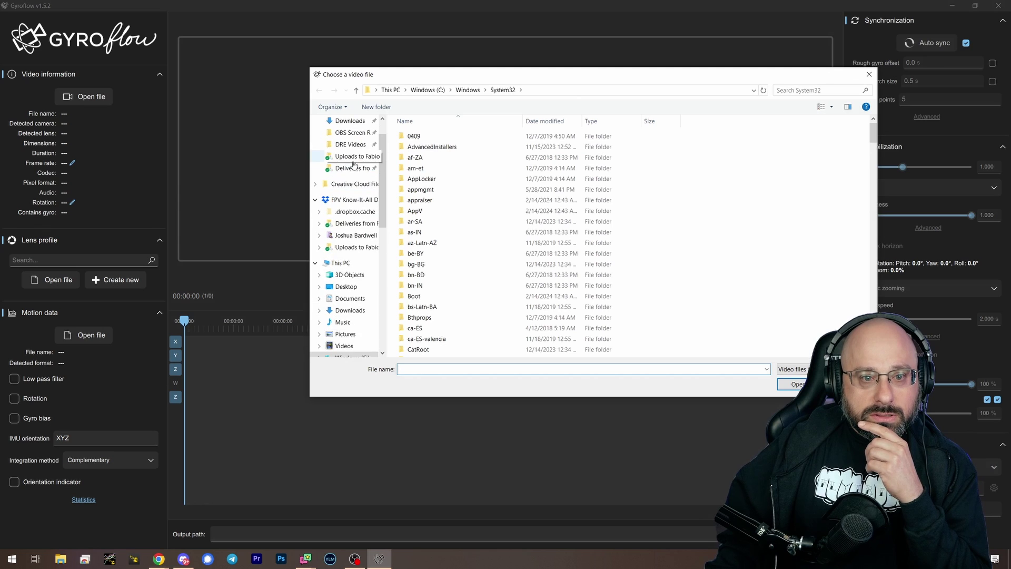
click(356, 147)
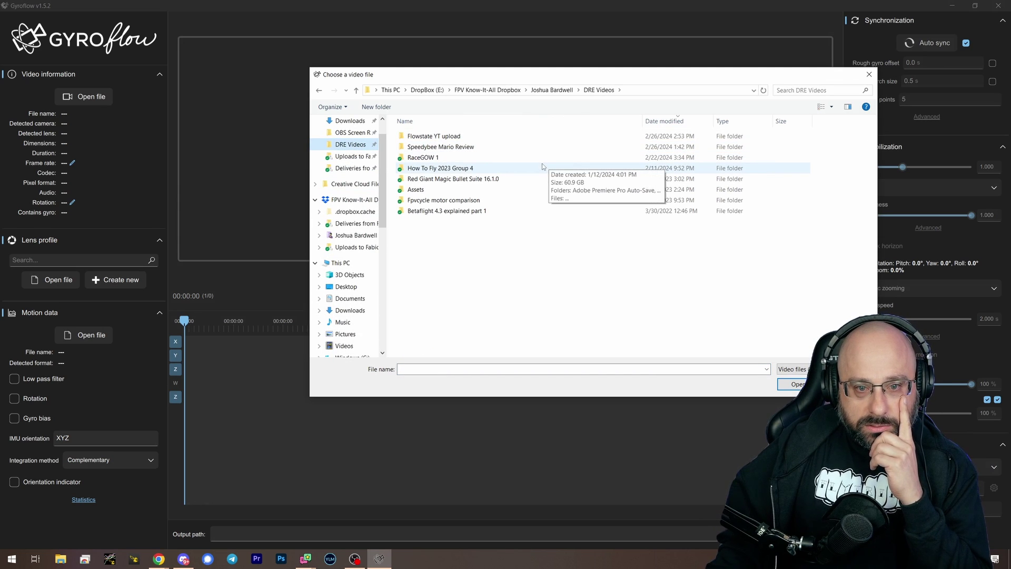
scroll(348, 237, down, 3)
click(343, 307)
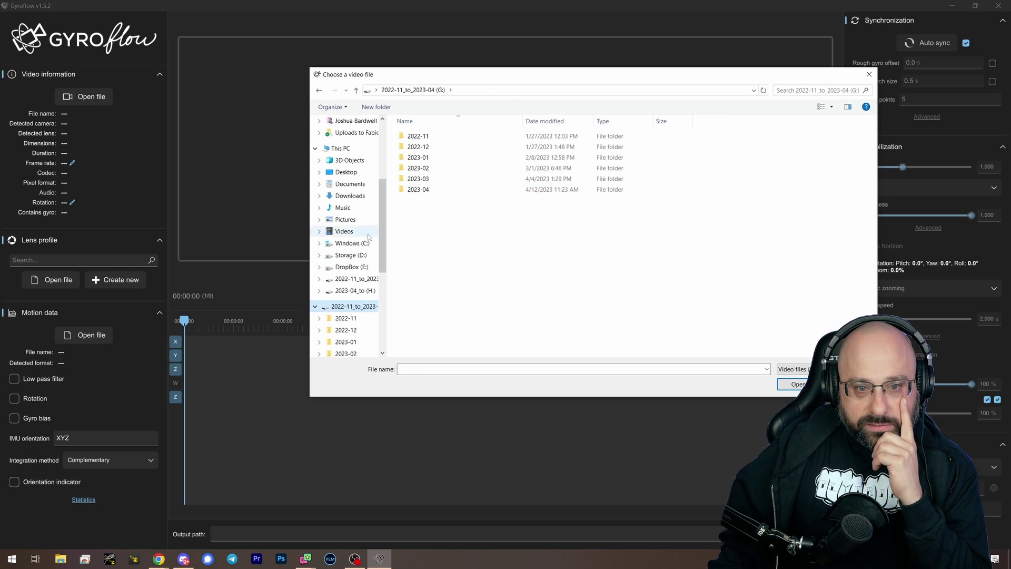
scroll(345, 300, down, 3)
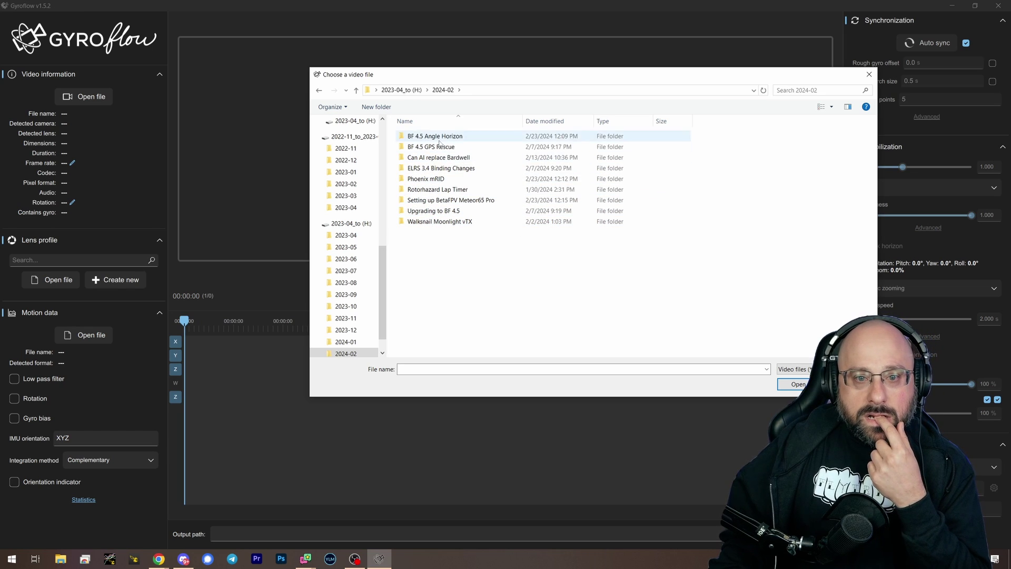
click(407, 91)
double_click(420, 202)
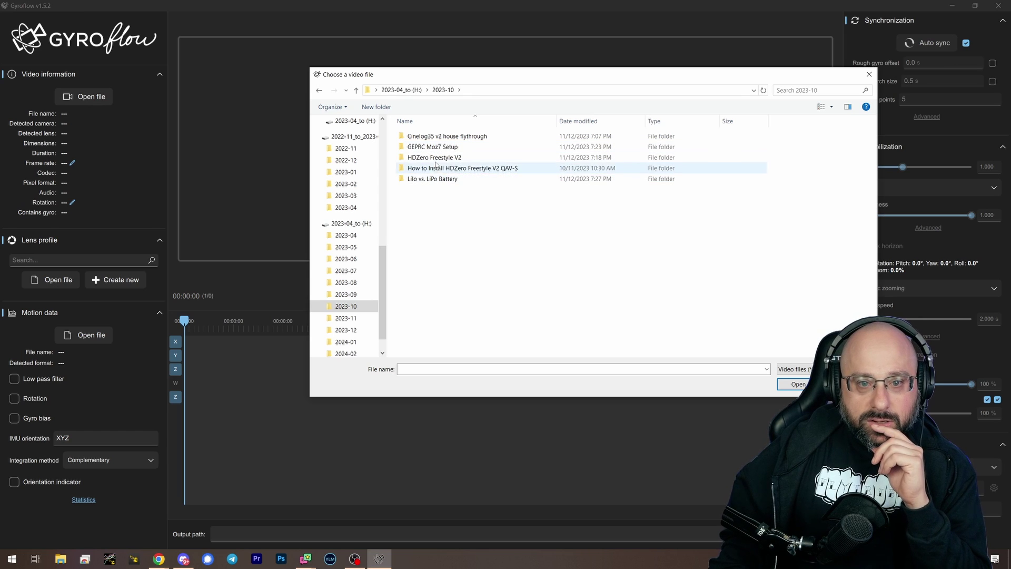
Step: Load GX010008.MP4 from the GoPro folder within Cinelog35 v2 house flythrough, Footage, 01 house fly through day
click(437, 138)
double_click(437, 138)
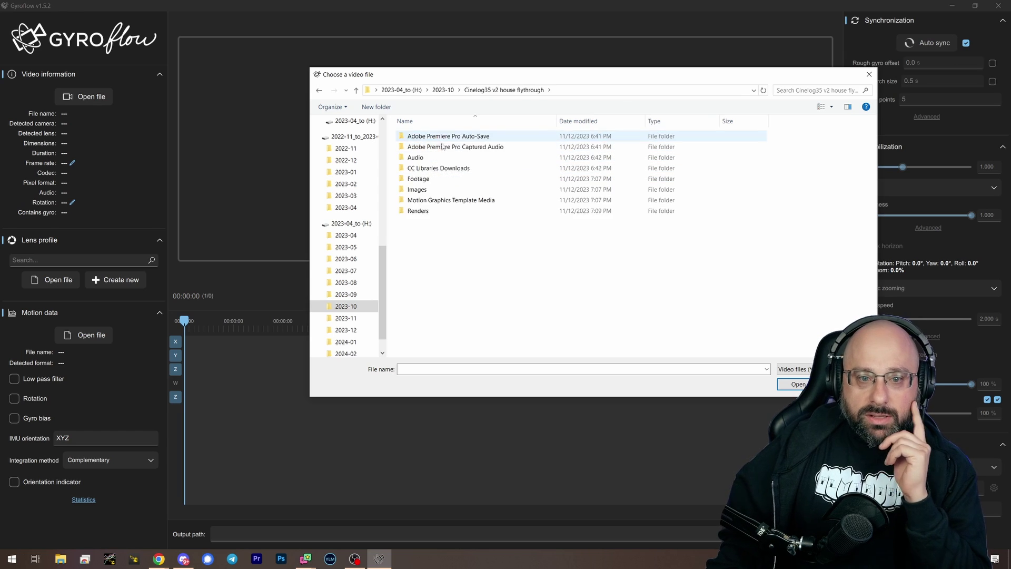
double_click(438, 178)
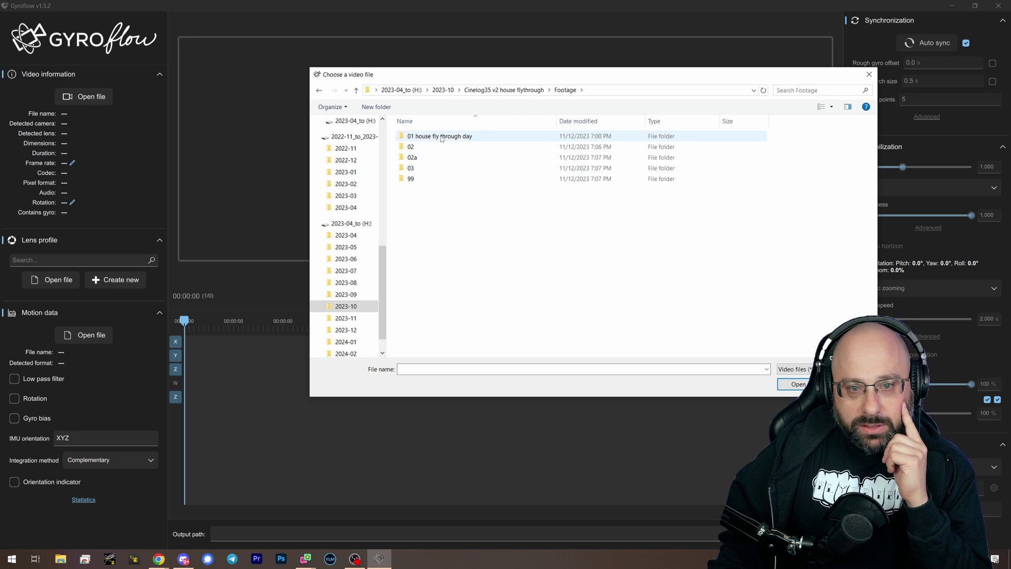
double_click(437, 136)
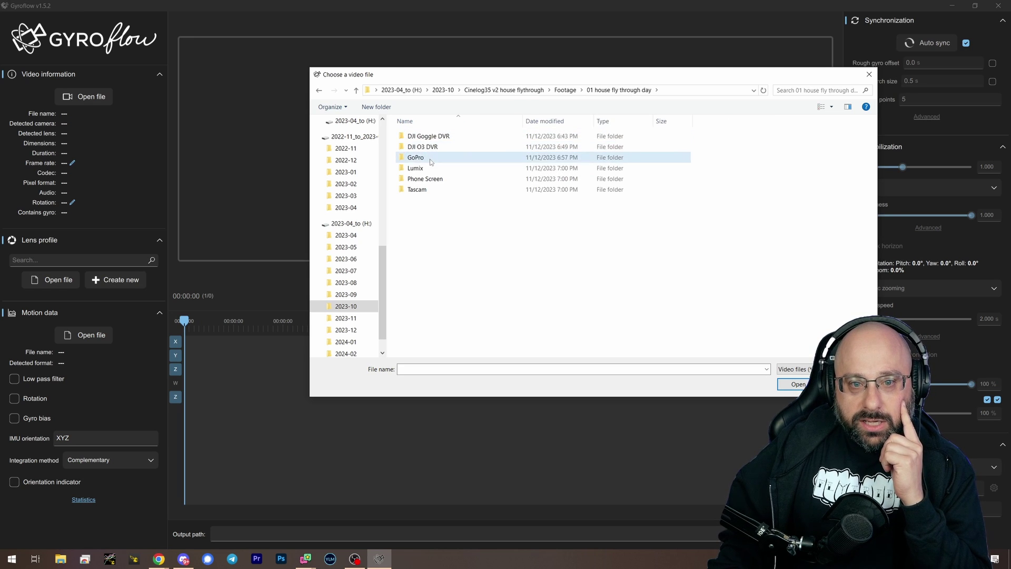
double_click(429, 158)
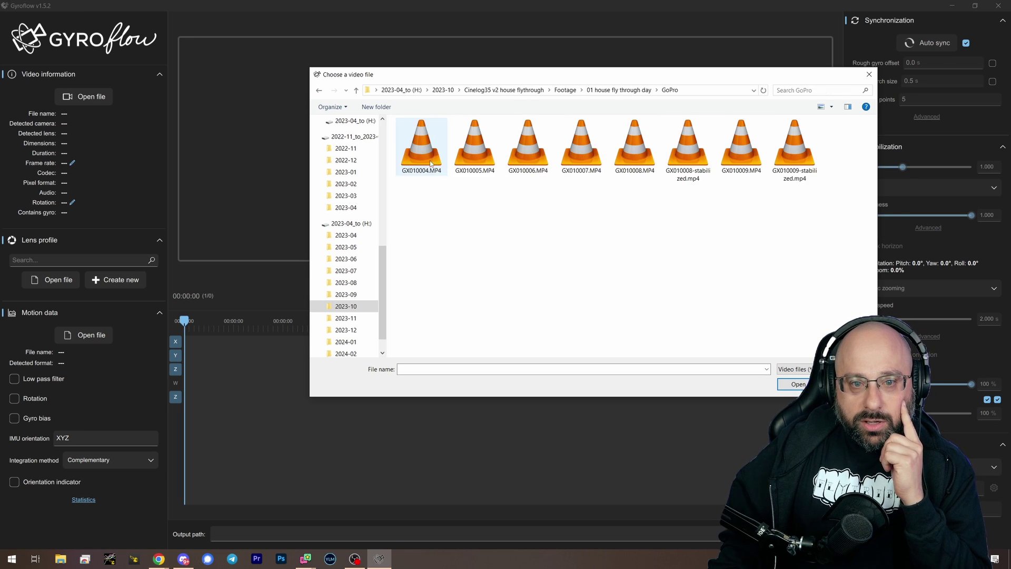
double_click(642, 158)
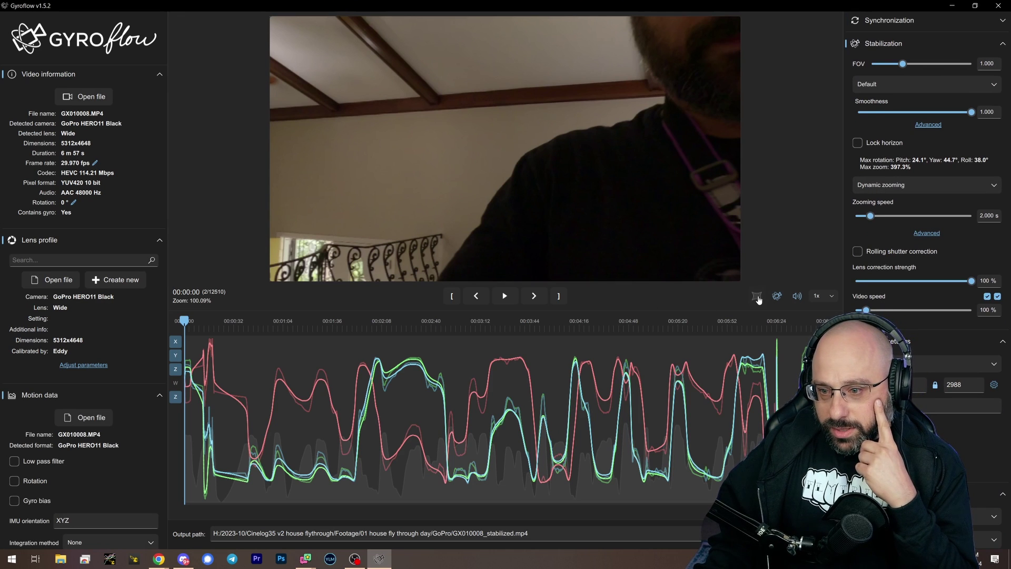
Step: Turn on the stabilization overview and set the smoothness to 0.096 with the playhead at about 2:39
click(759, 300)
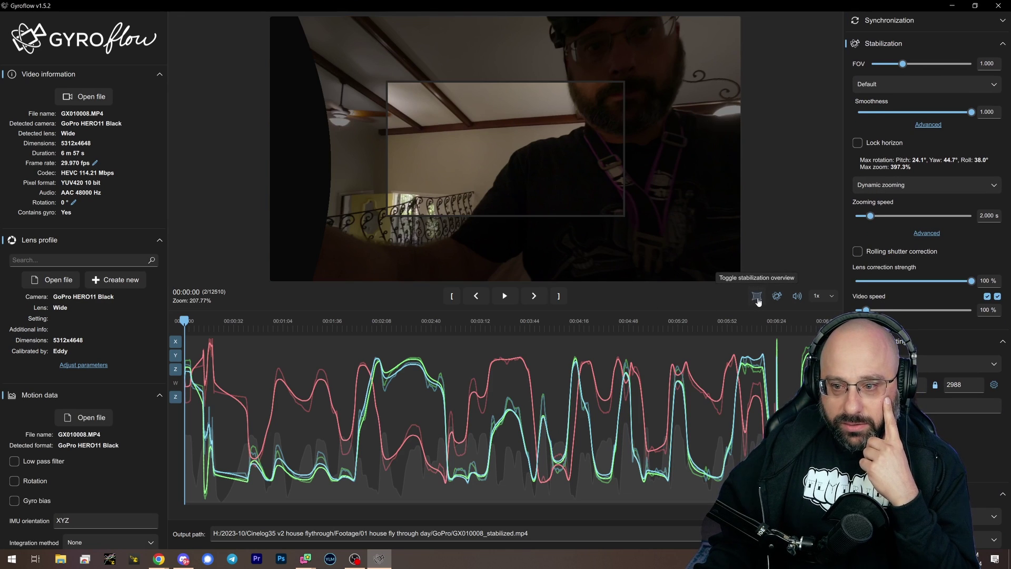
click(430, 329)
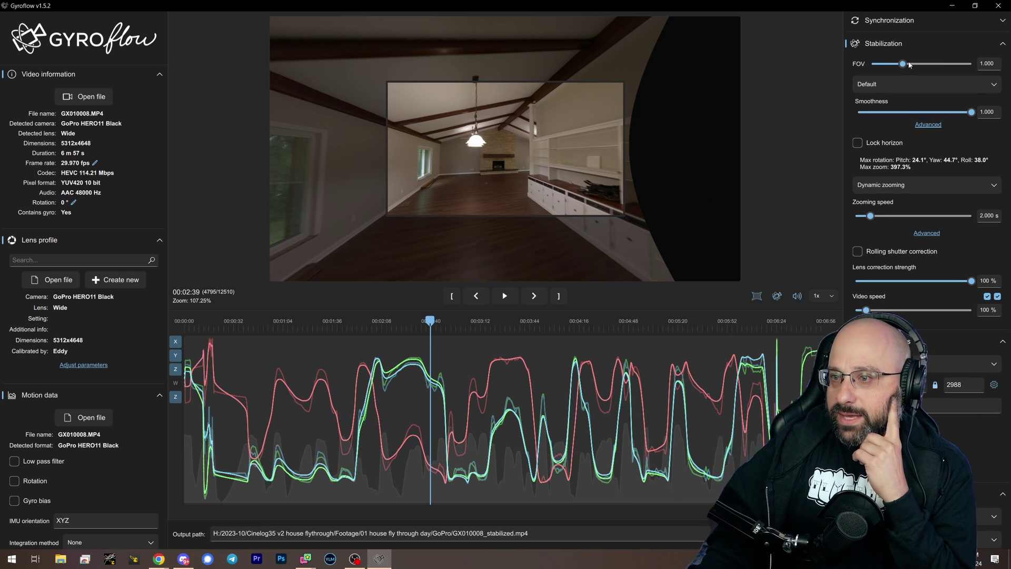
drag(971, 112, 869, 124)
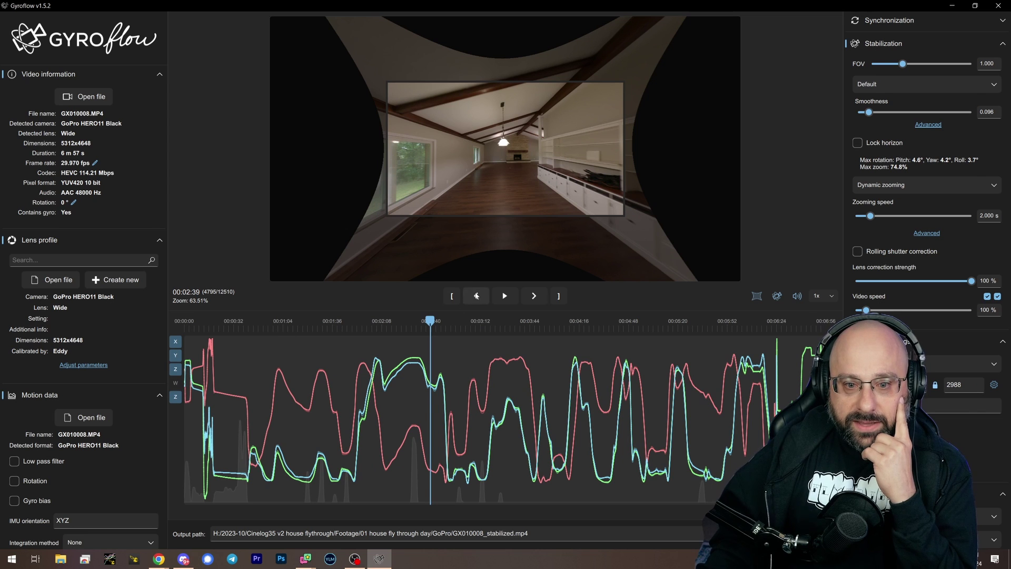
Step: Play the clip until about 3:34 and compare the frame without and with the stabilization overview
click(501, 302)
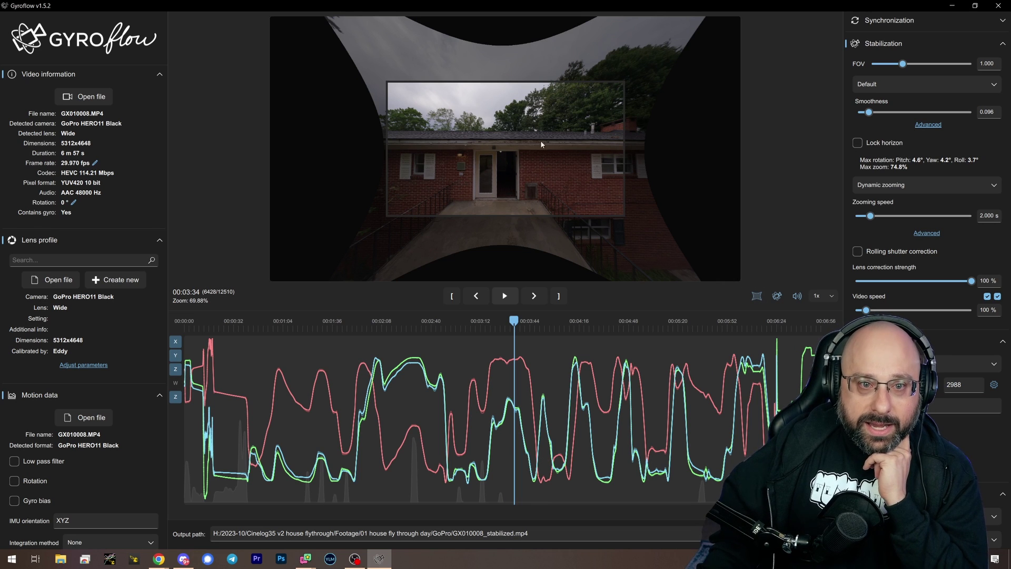
click(755, 298)
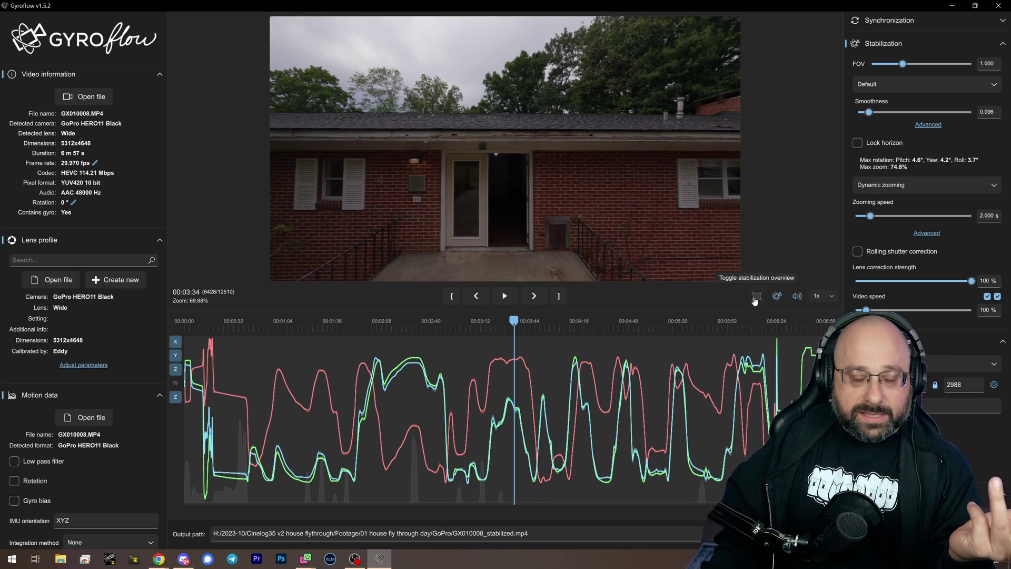
click(755, 298)
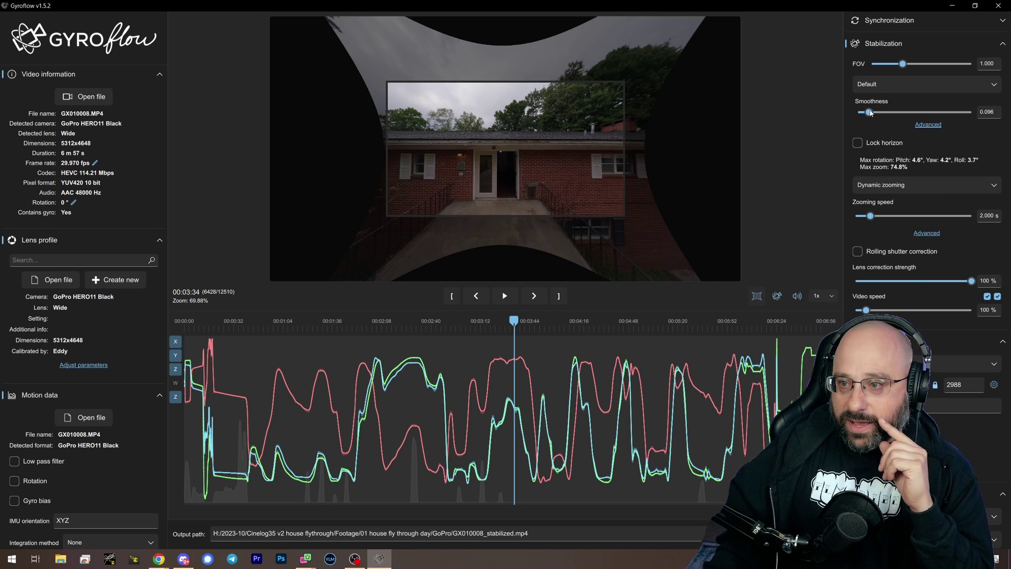
Step: Try a smoothness of 0.586 with an FOV of 1.103 and check the frame edges at about 2:59
drag(868, 112, 924, 112)
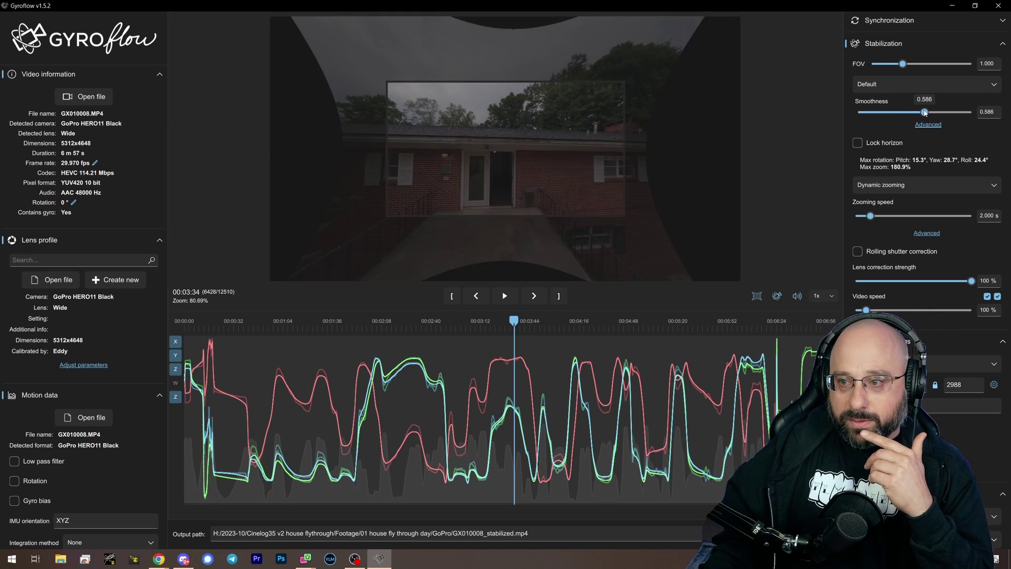
mouse_move(903, 64)
mouse_down()
mouse_move(875, 69)
mouse_move(905, 68)
mouse_up()
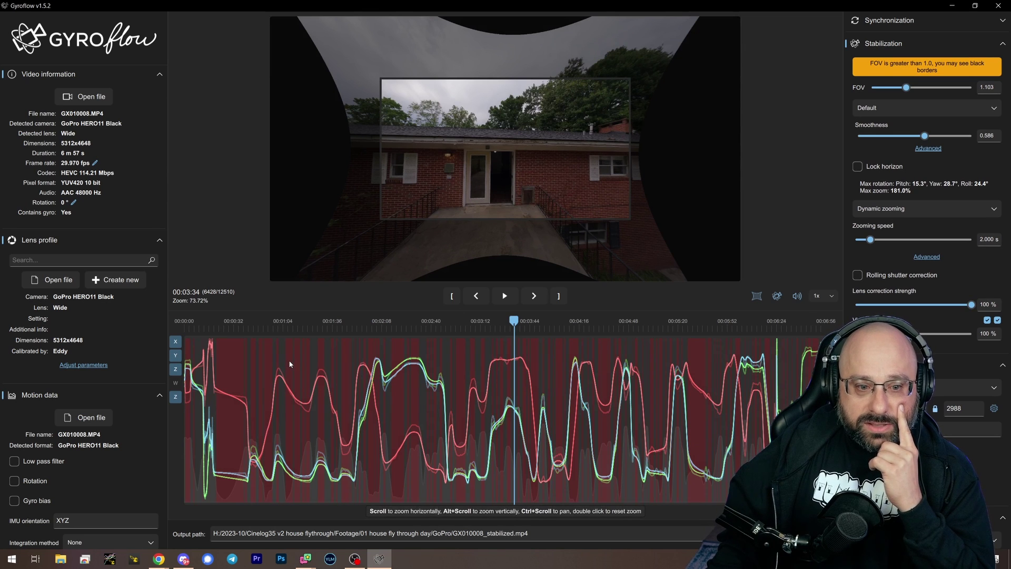
drag(514, 323, 461, 324)
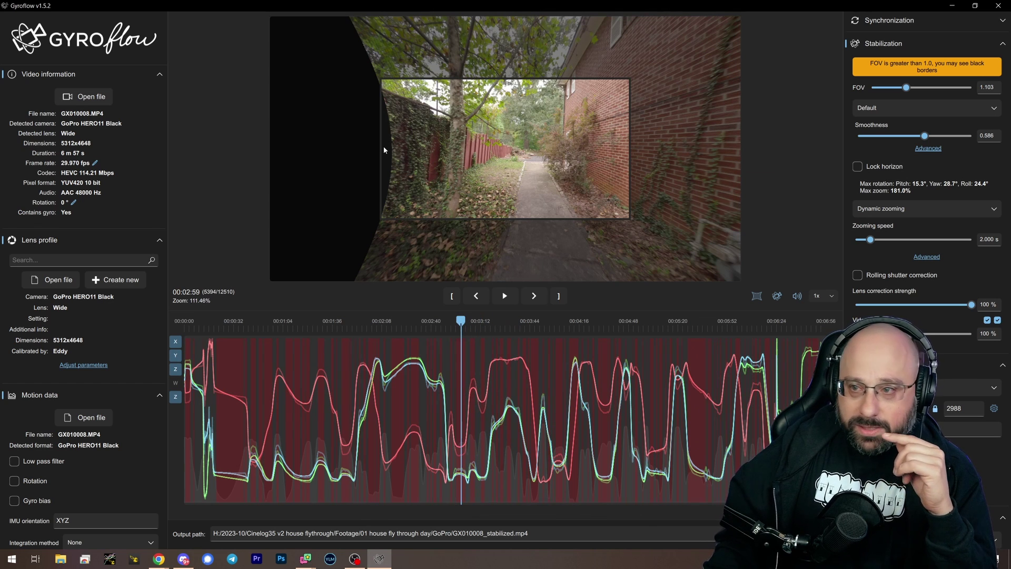
Step: Set the FOV to 1 and lower the smoothness to 0.172
double_click(984, 86)
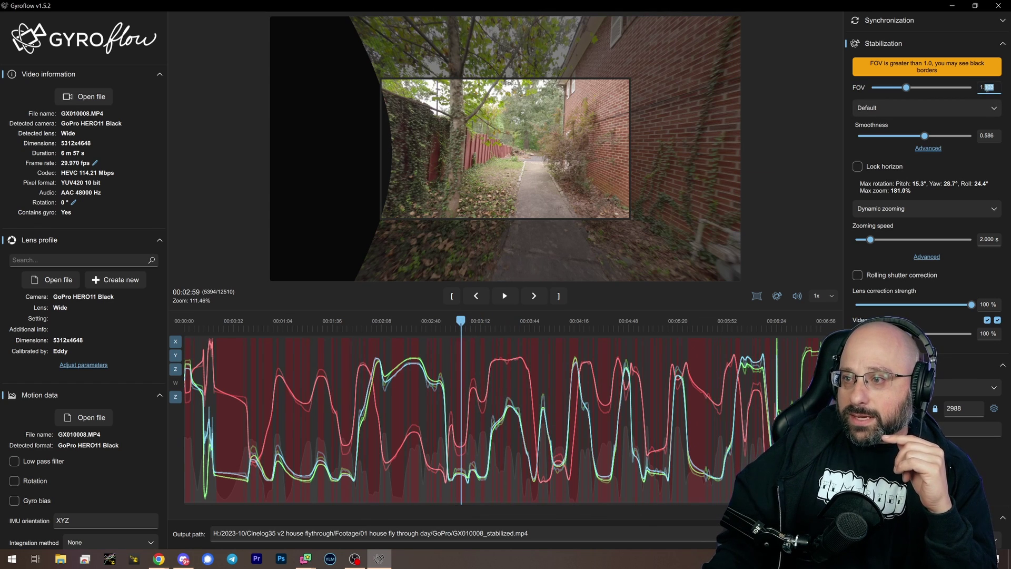
text(1)
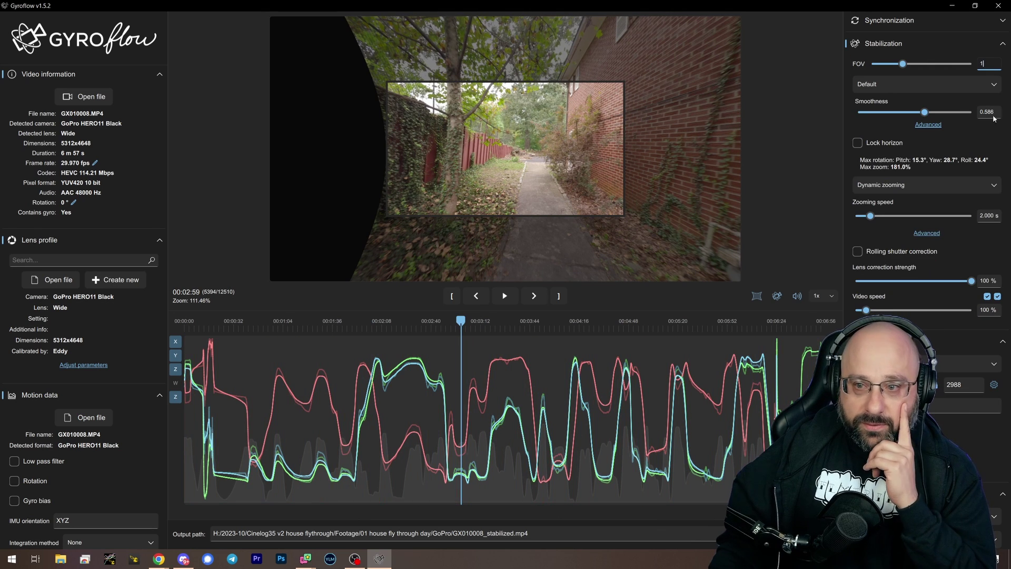
drag(924, 113, 887, 114)
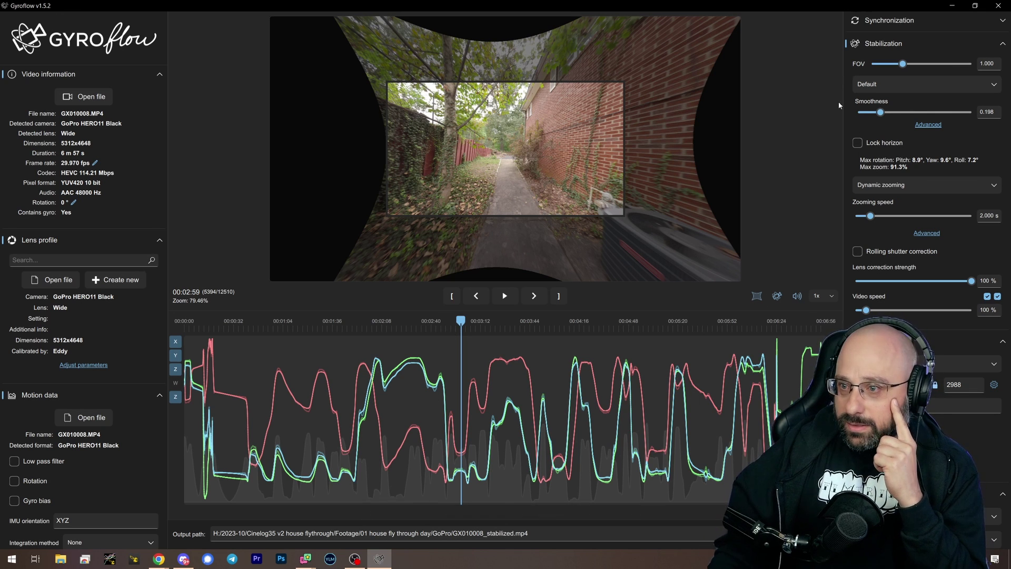
drag(881, 113, 877, 113)
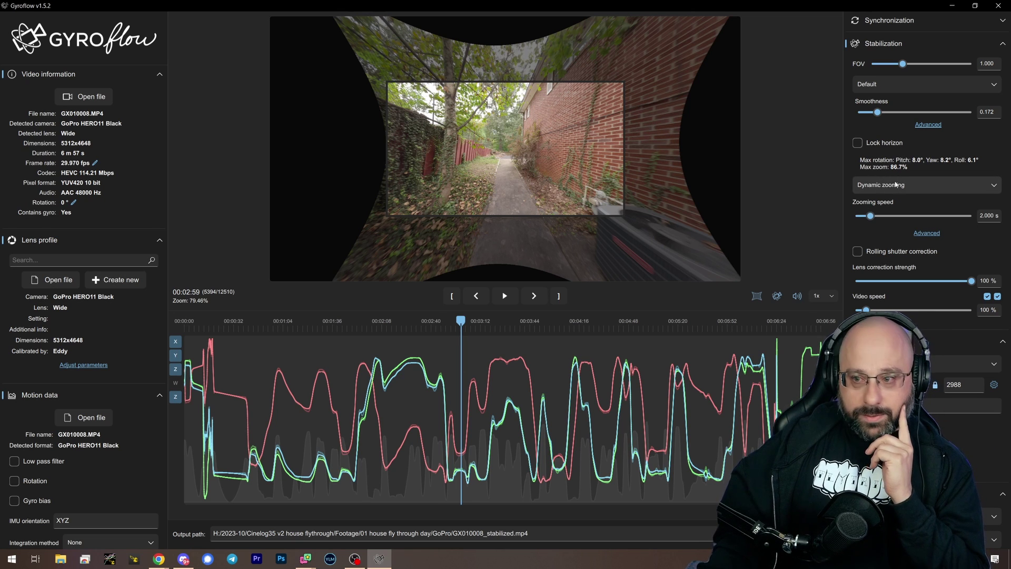
Step: Change the zooming mode to Static zoom and check the frame at about 2:19
click(872, 189)
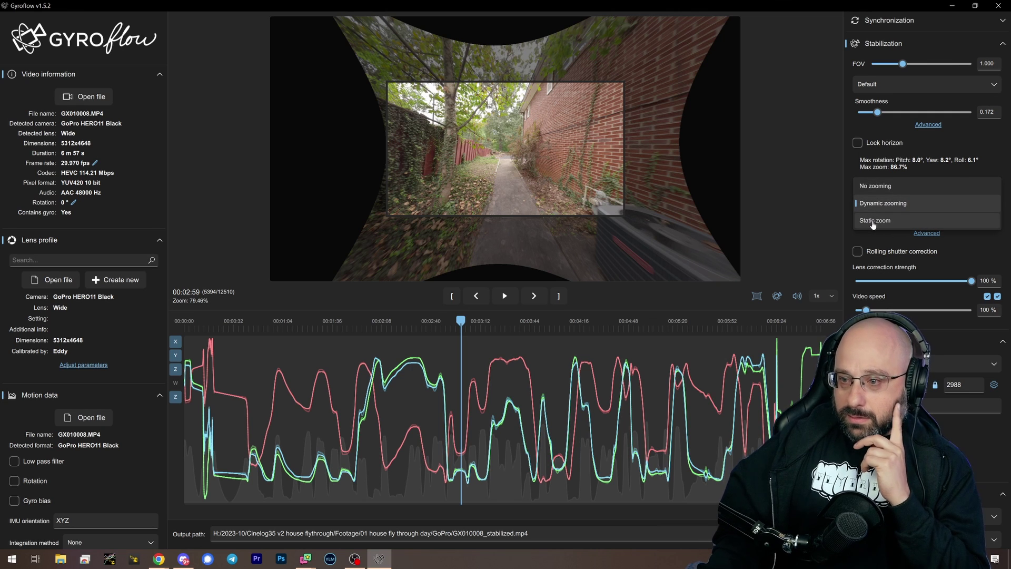
click(872, 221)
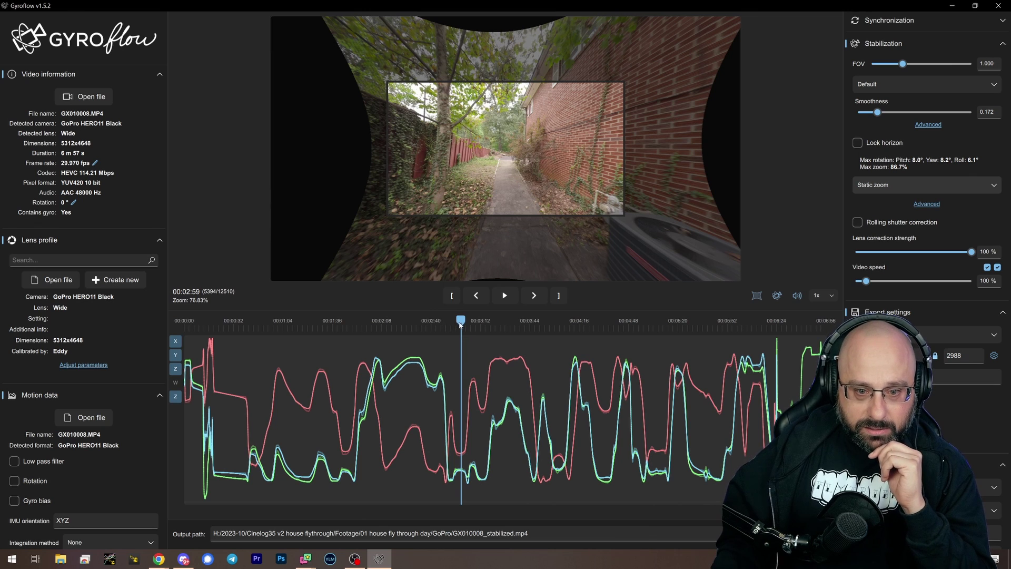
drag(456, 324, 395, 325)
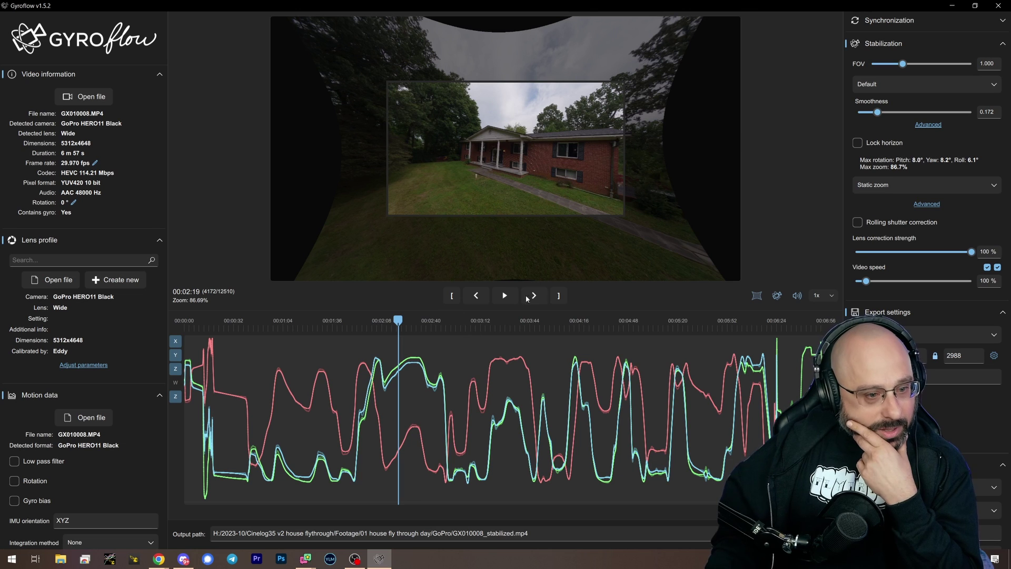
right_click(398, 355)
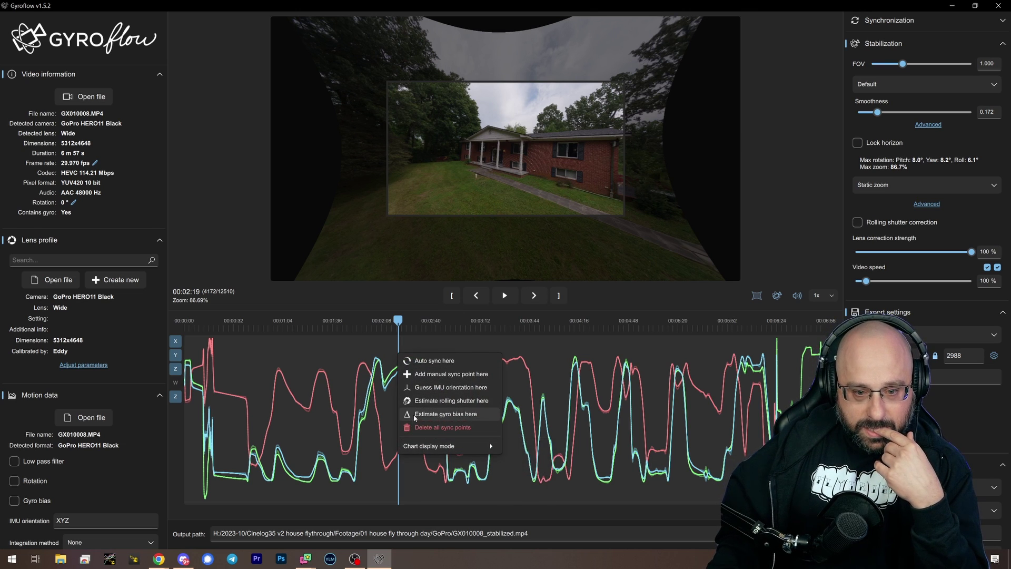
mouse_move(412, 445)
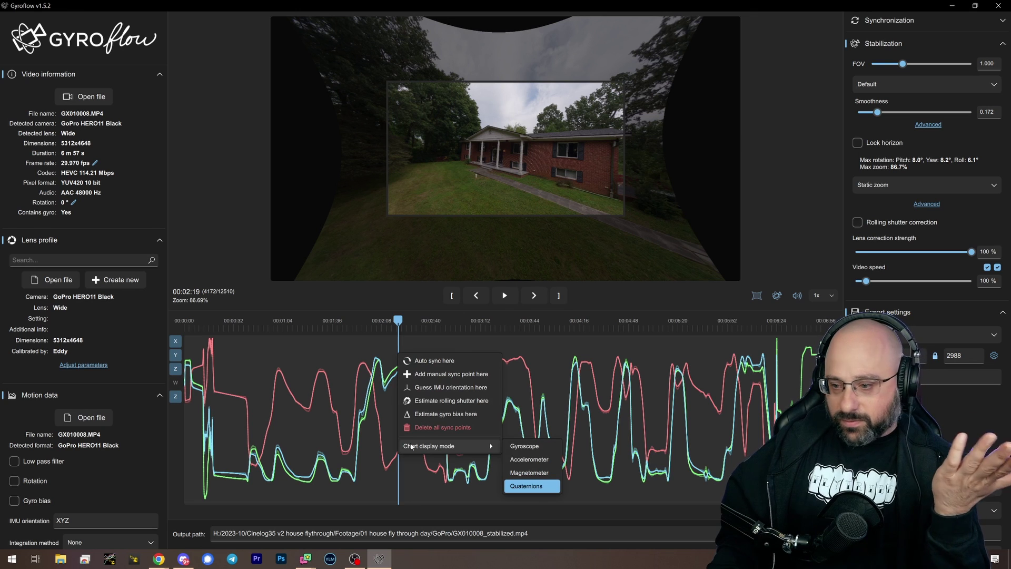
click(668, 302)
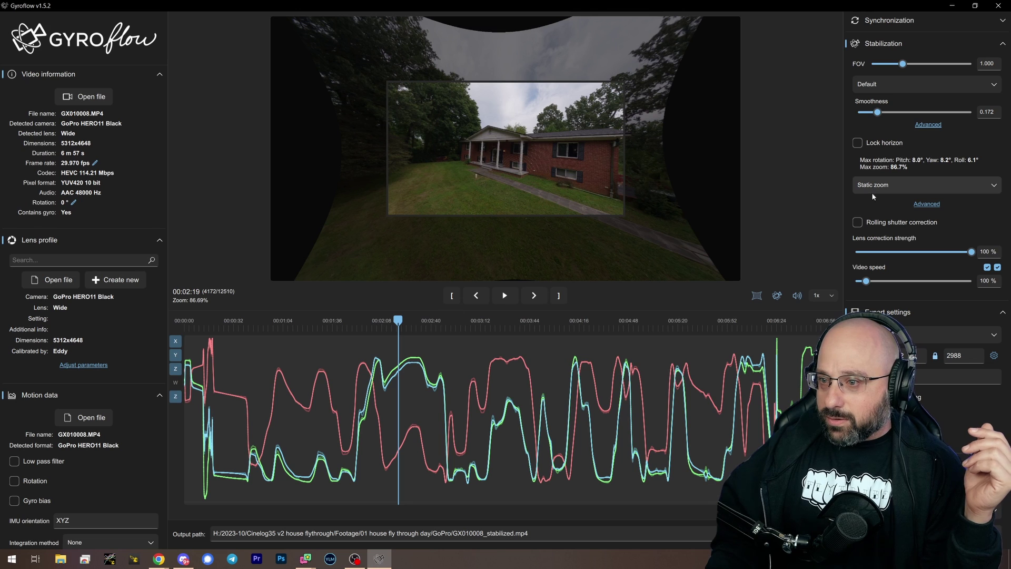
Step: Show the advanced zooming settings and move the playhead to about 3:11
click(927, 205)
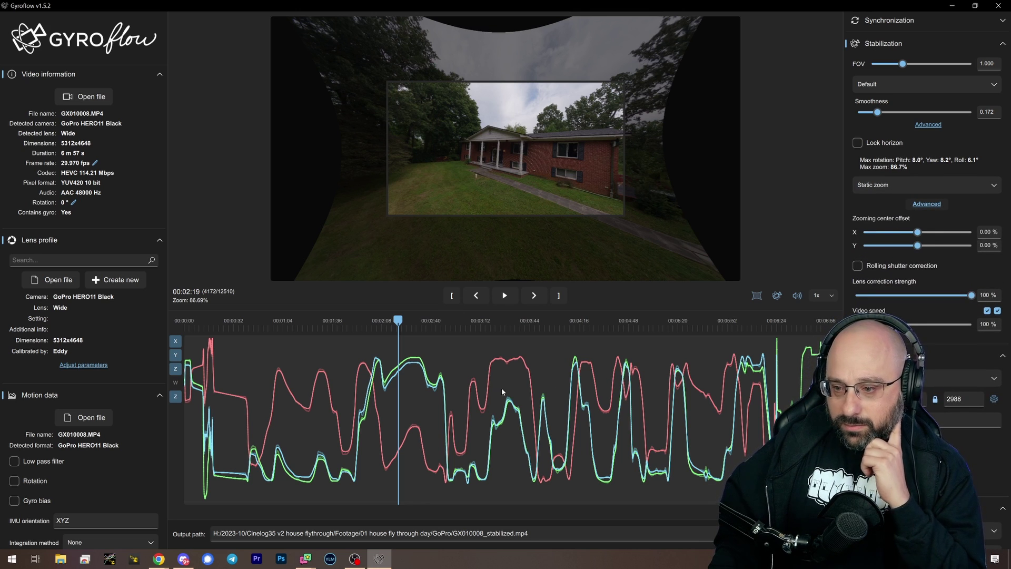
right_click(287, 364)
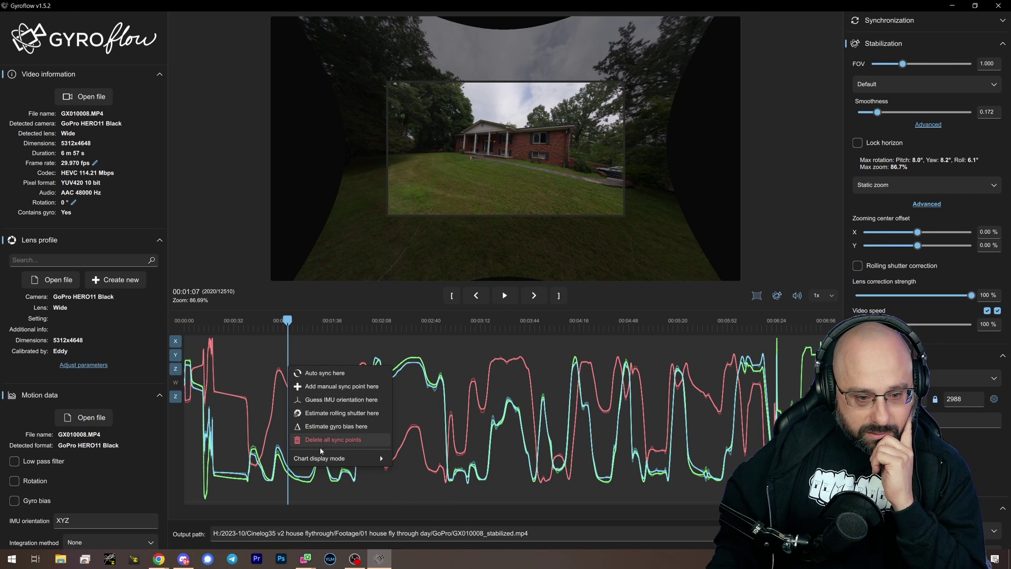
click(319, 327)
right_click(339, 330)
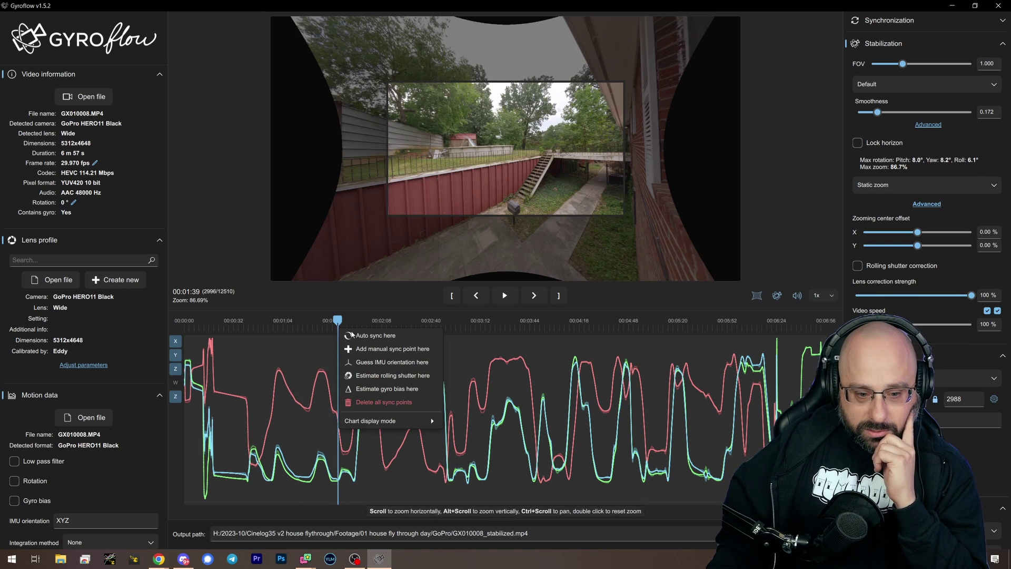
click(479, 327)
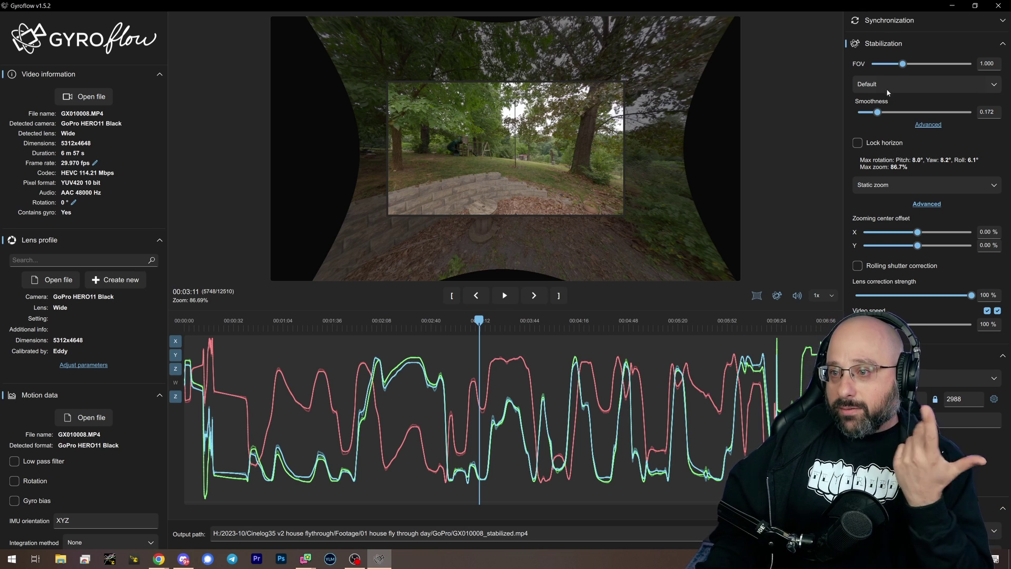
Step: Try an FOV of about 0.776 on the frame at 3:11 and set it back to 1
drag(903, 66, 895, 64)
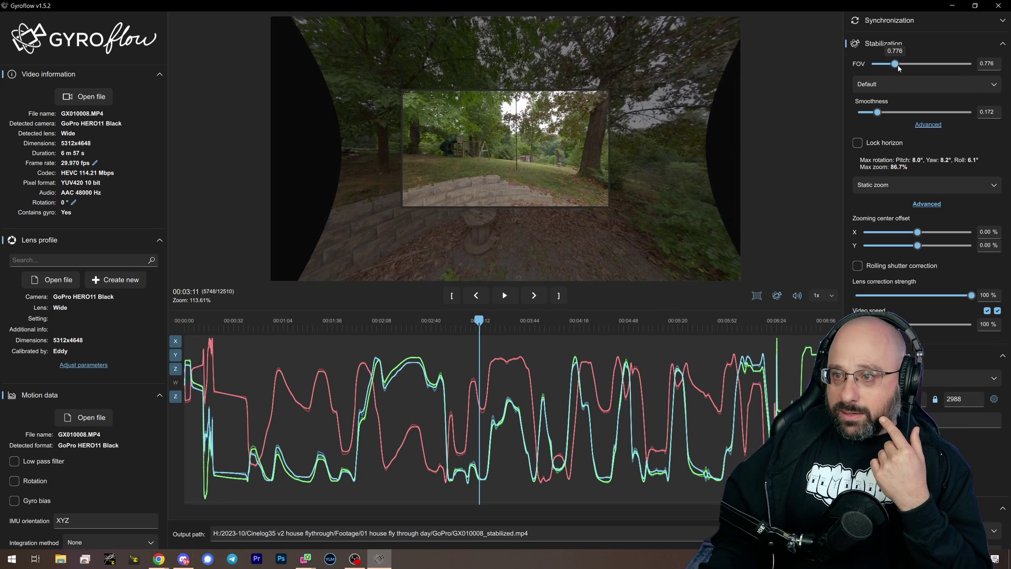
double_click(986, 63)
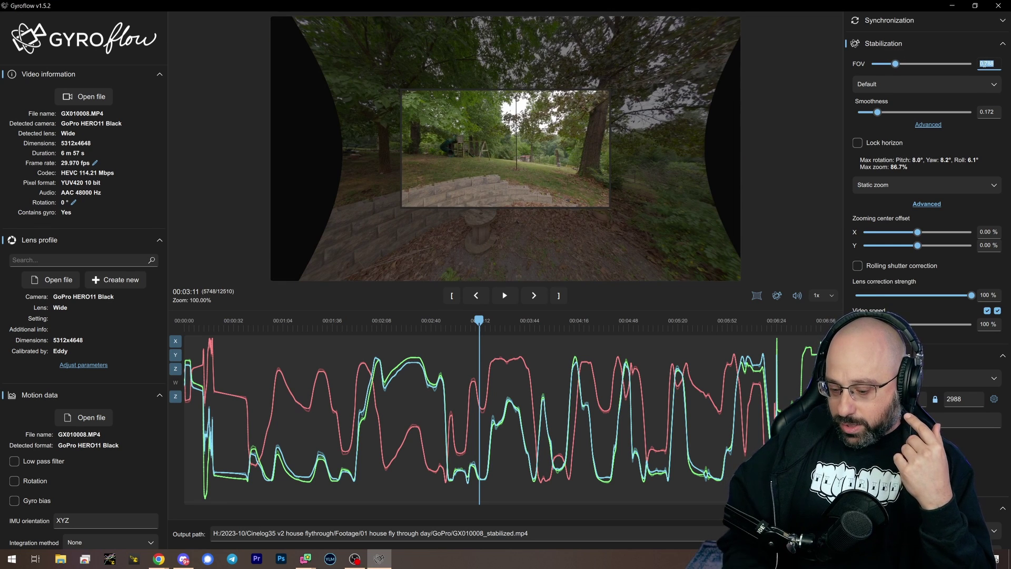
text(1)
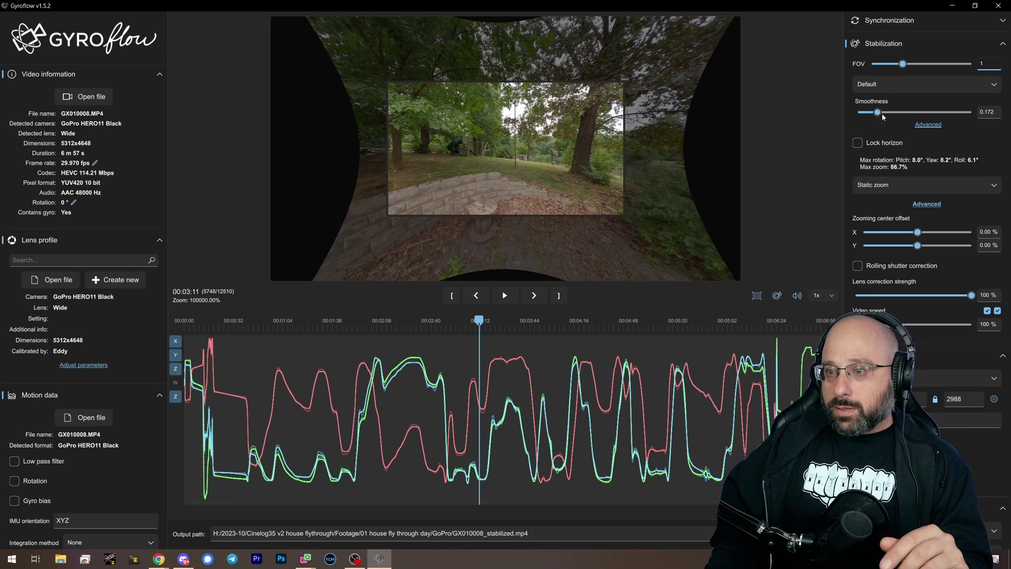
Step: Lower the smoothness to 0.141 and change the zooming mode to Dynamic zooming with a zooming speed of 6.335 s
drag(882, 112, 879, 115)
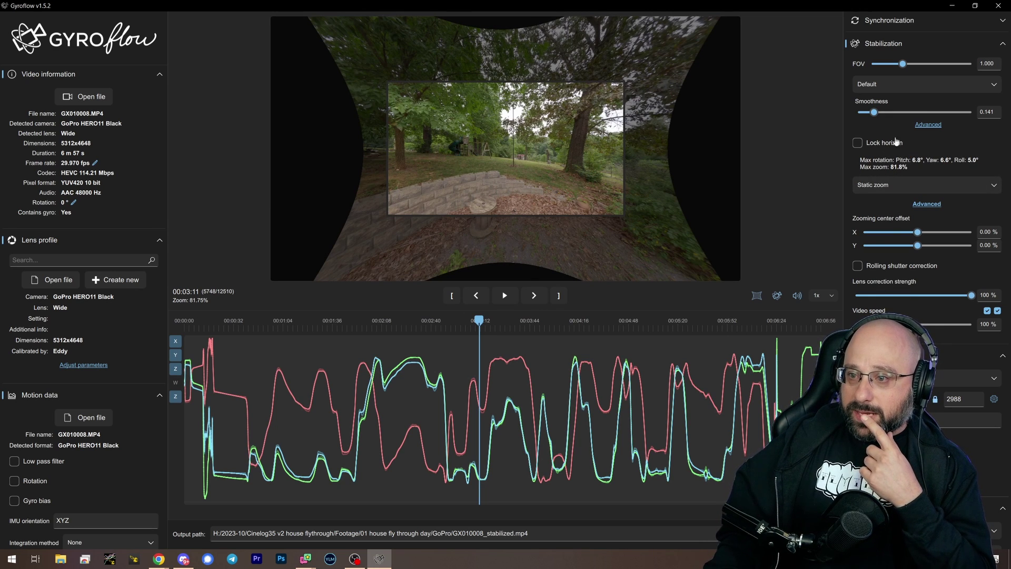
click(891, 186)
click(889, 202)
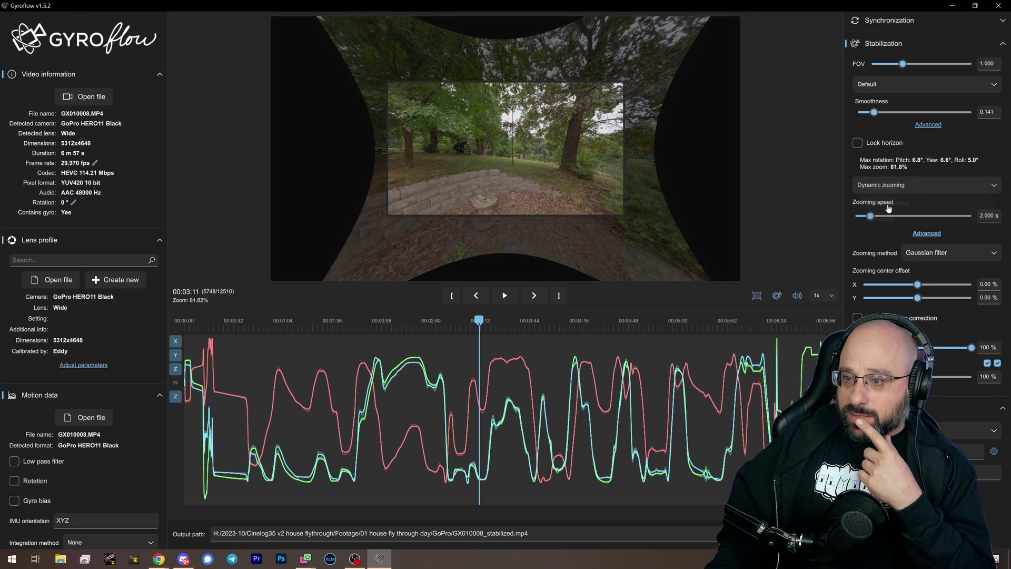
drag(870, 216, 905, 209)
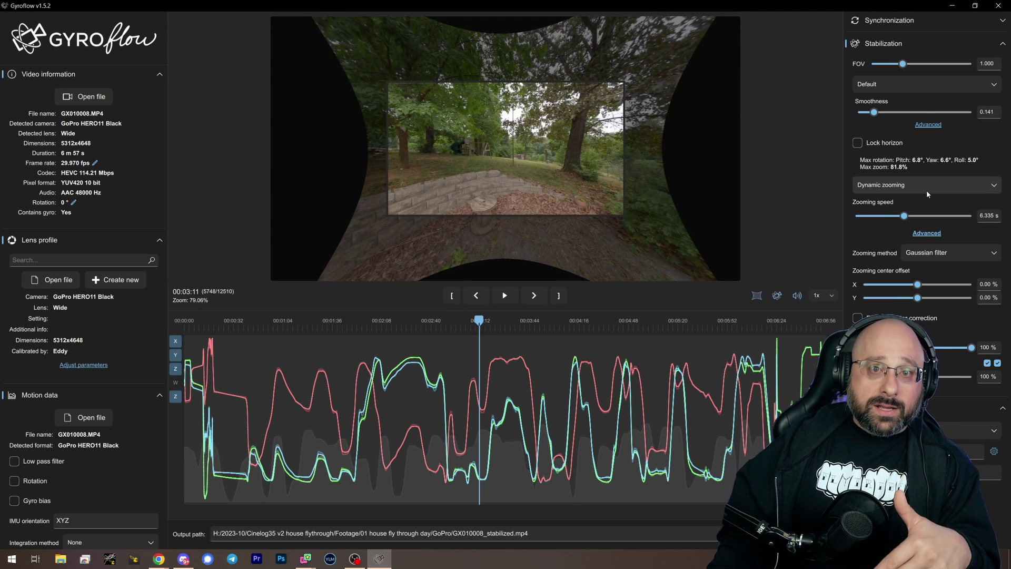